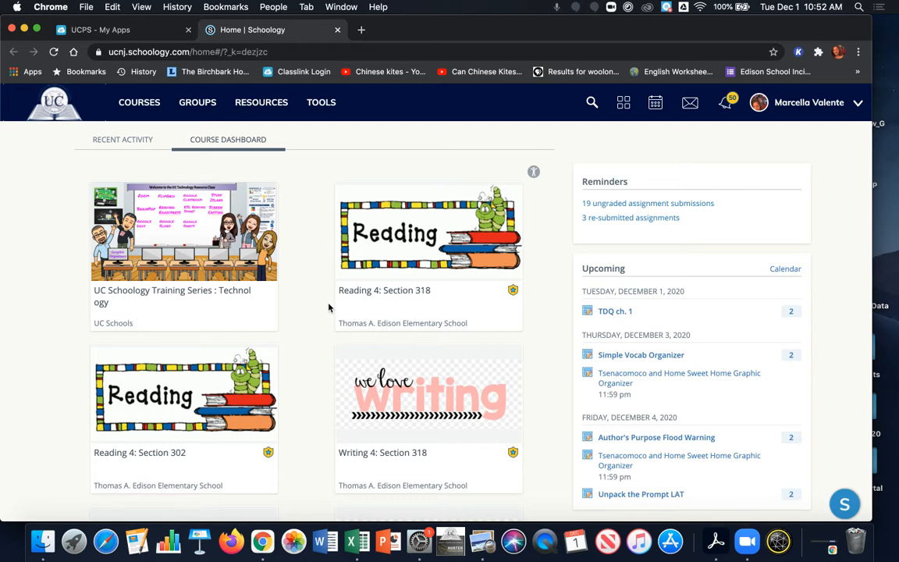
Step: Open personal resources and start adding the resource "A Bad Case of the Stripes (Reading and Listening)" to a course
left_click(271, 112)
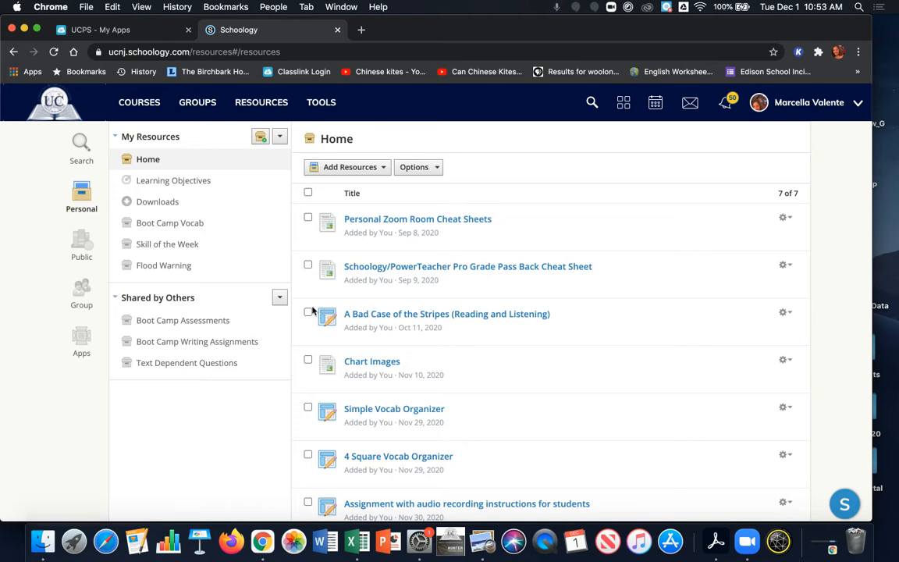
left_click(784, 315)
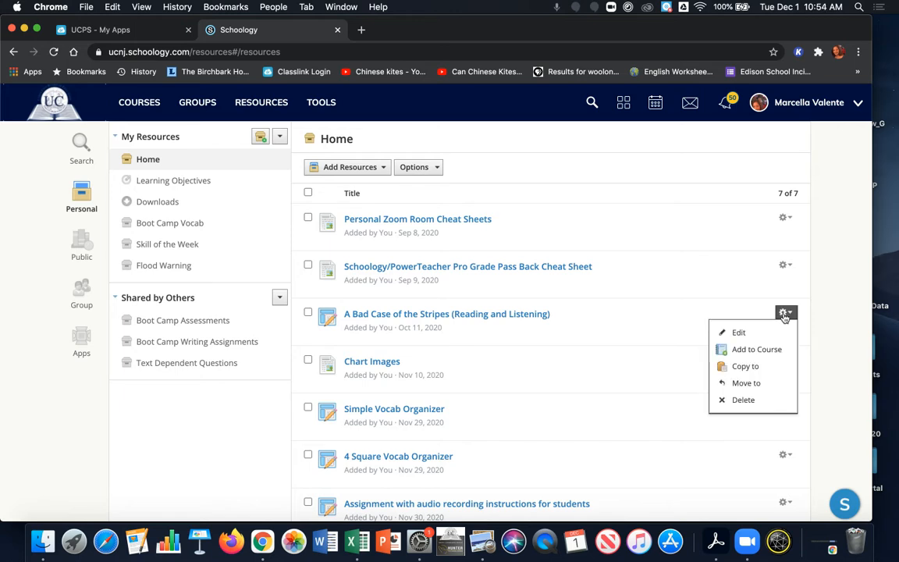
left_click(774, 350)
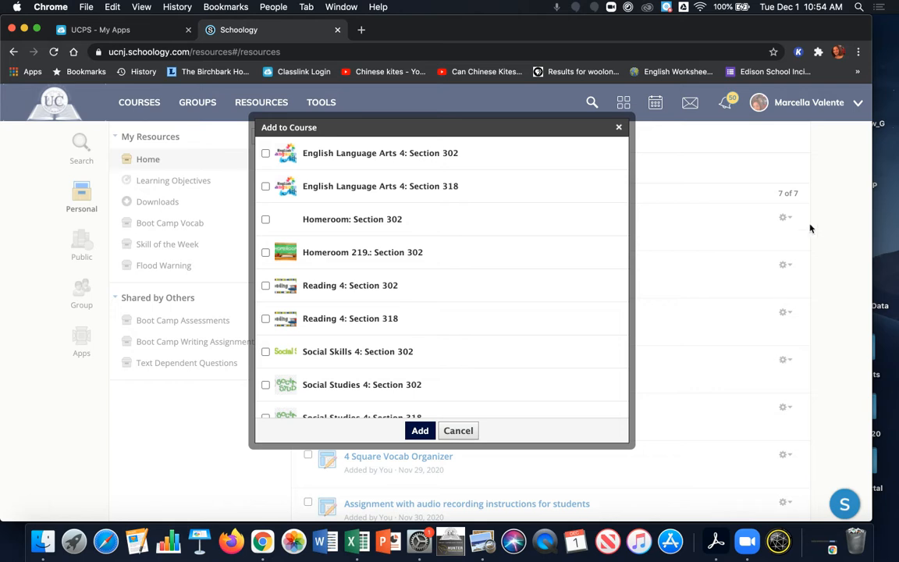
Step: Select Social Studies 4: Section 302 as the only target course
scroll(532, 245, "down", 3)
scroll(475, 259, "down", 1)
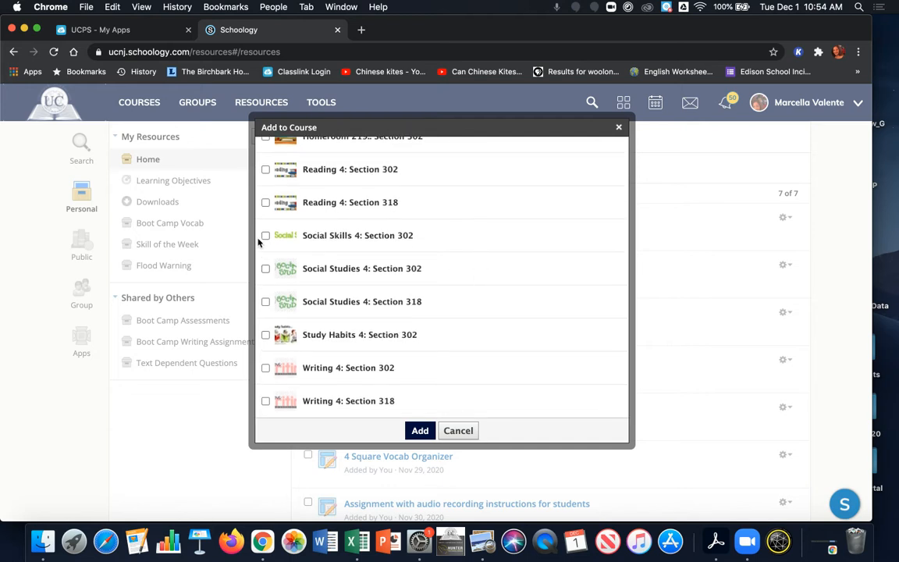
left_click(265, 269)
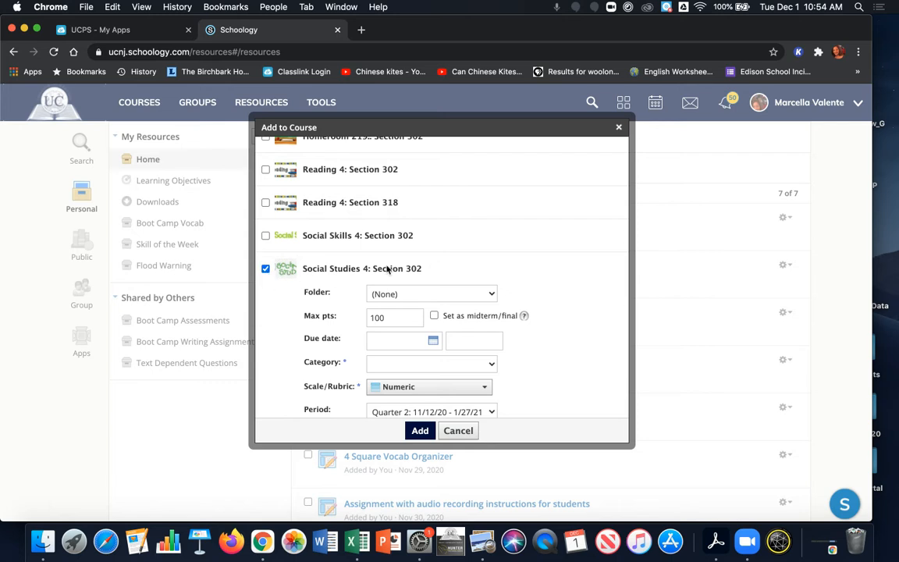
scroll(387, 269, "down", 3)
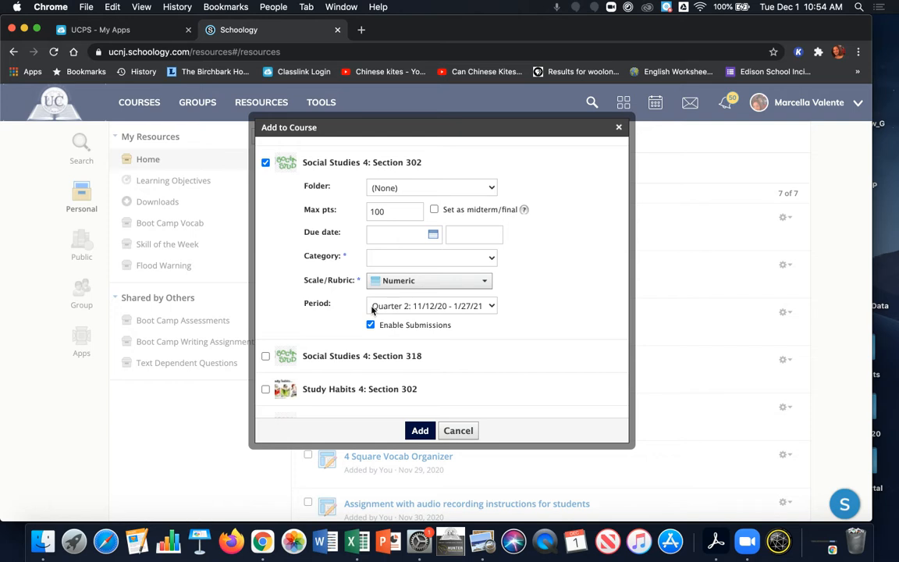
left_click(266, 357)
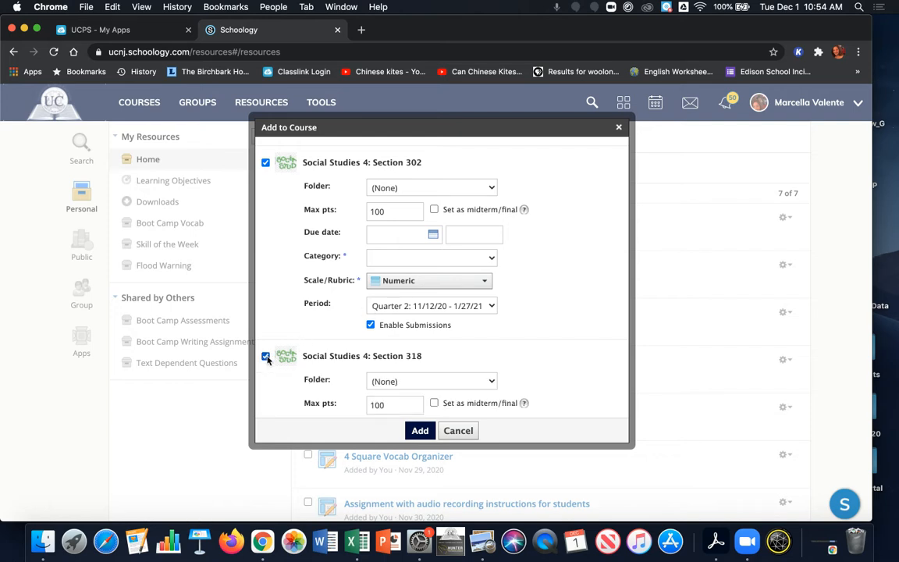
left_click(265, 357)
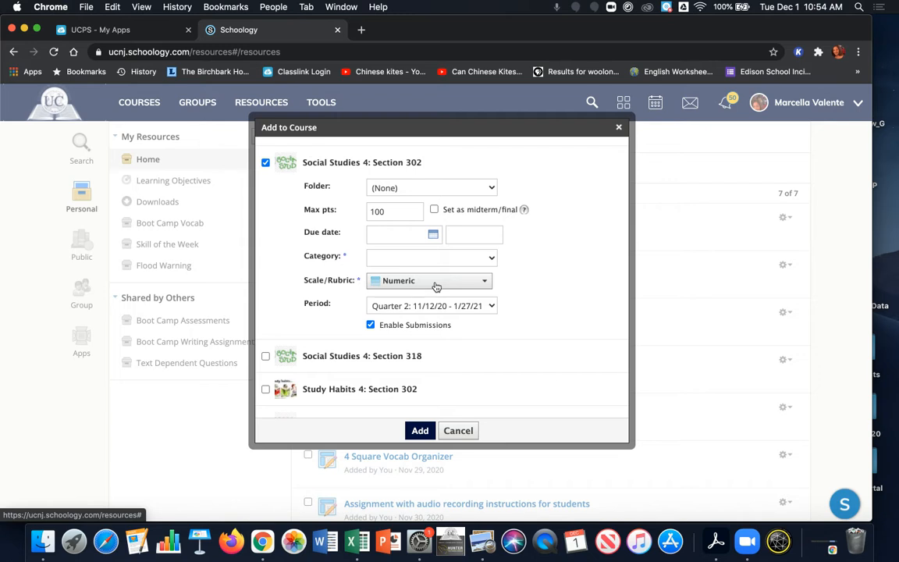
Step: Leave the folder as (None) and set the category for Section 302 to (Ungraded)
left_click(393, 193)
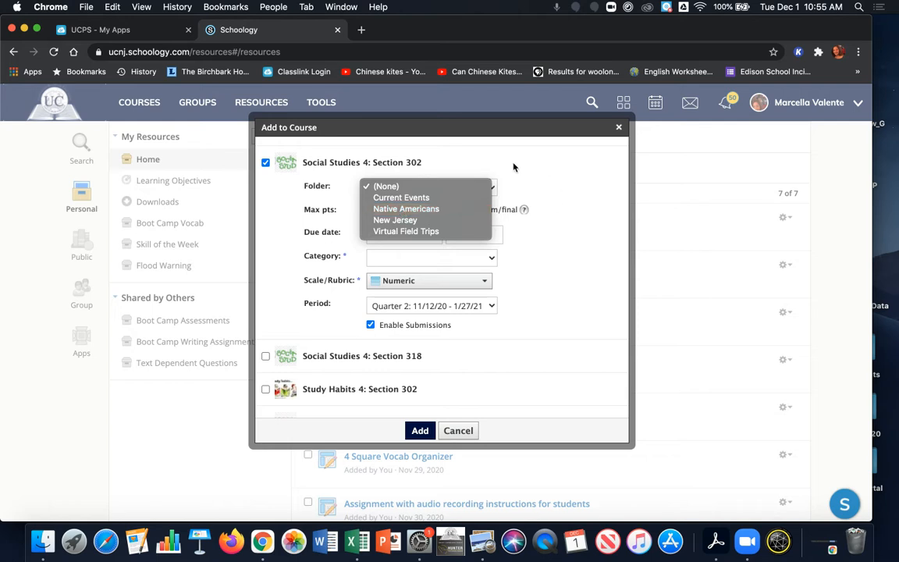
left_click(287, 206)
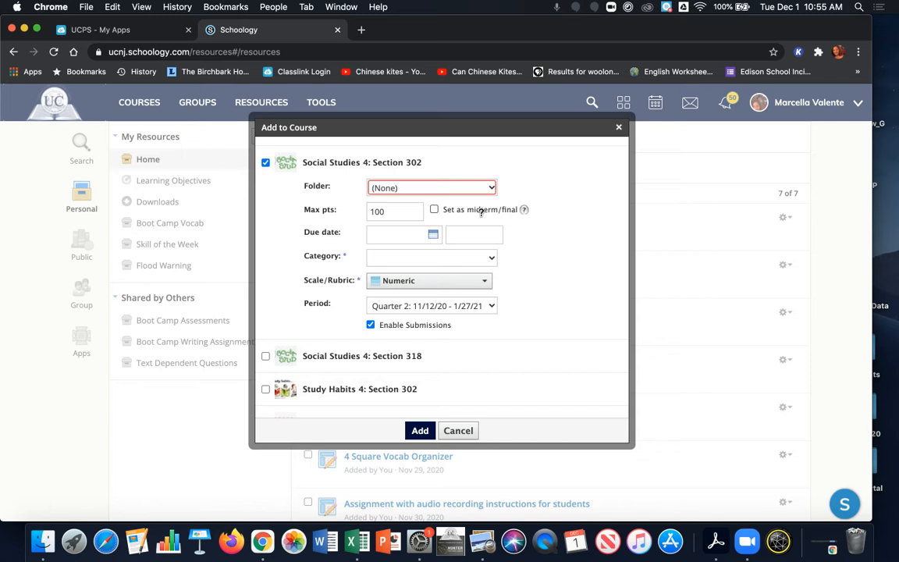
left_click(431, 259)
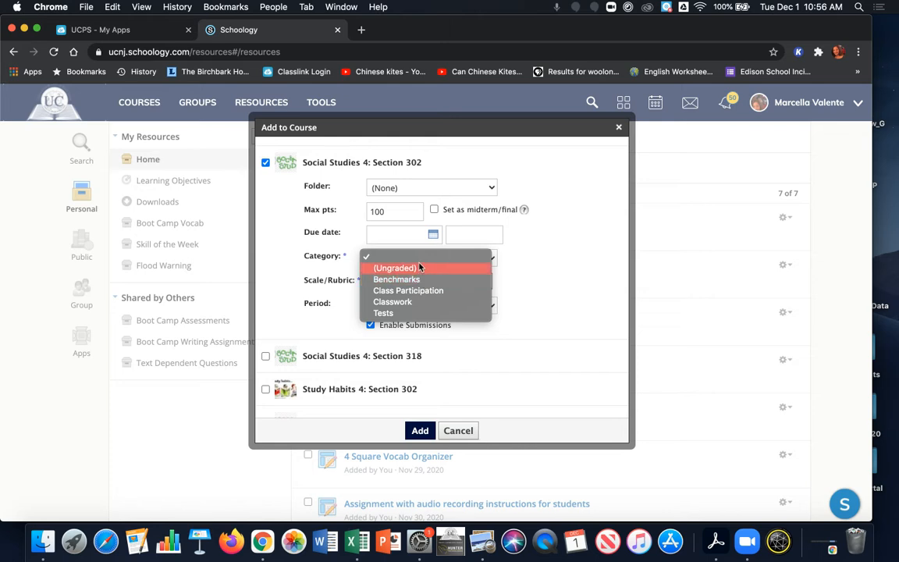
left_click(419, 268)
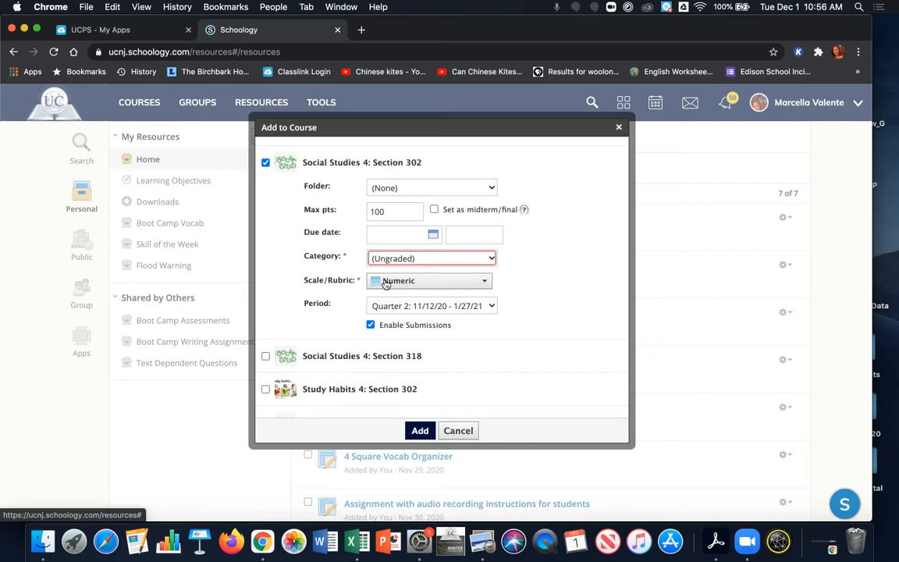
Step: Keep the Numeric scale/rubric with submissions enabled and add the resource to the course
left_click(386, 281)
scroll(387, 321, "down", 1)
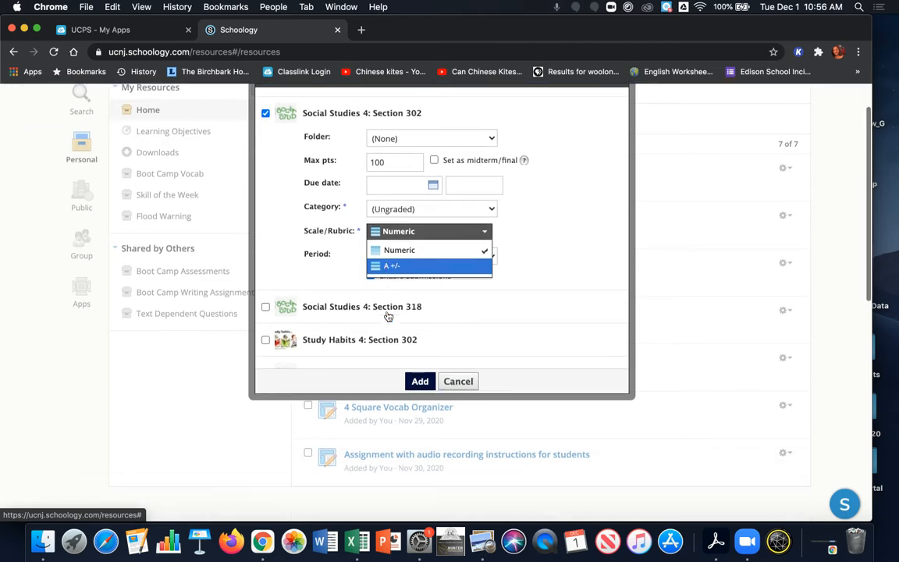
left_click(392, 234)
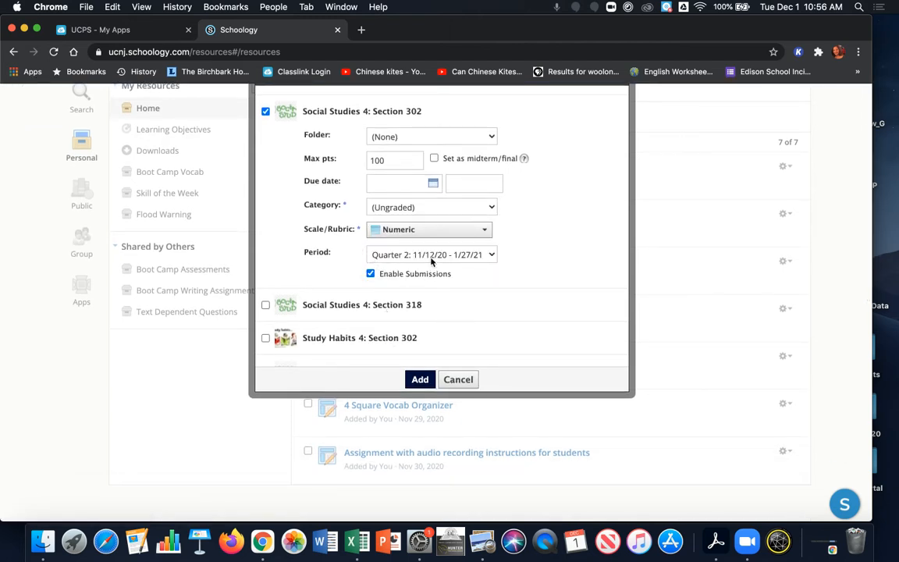
scroll(516, 227, "down", 3)
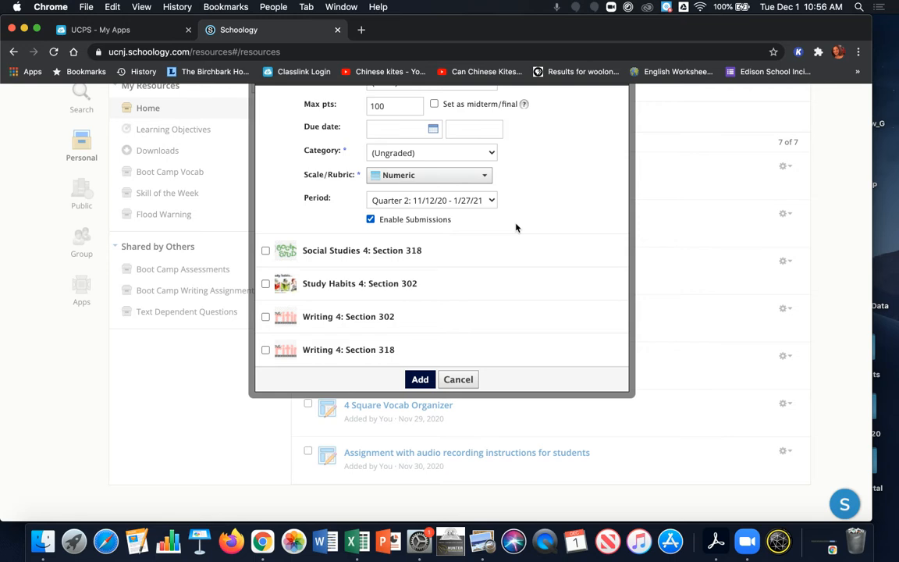
left_click(371, 220)
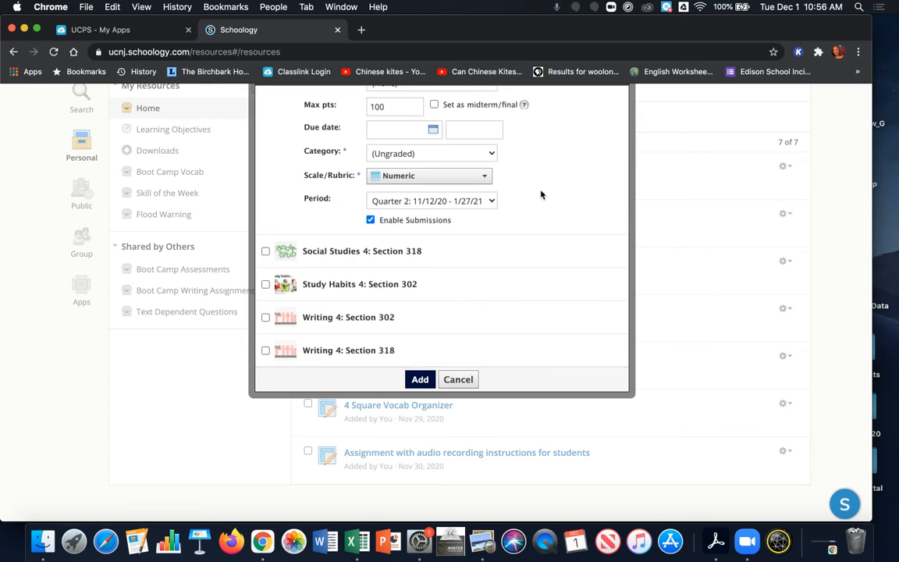
scroll(541, 193, "up", 3)
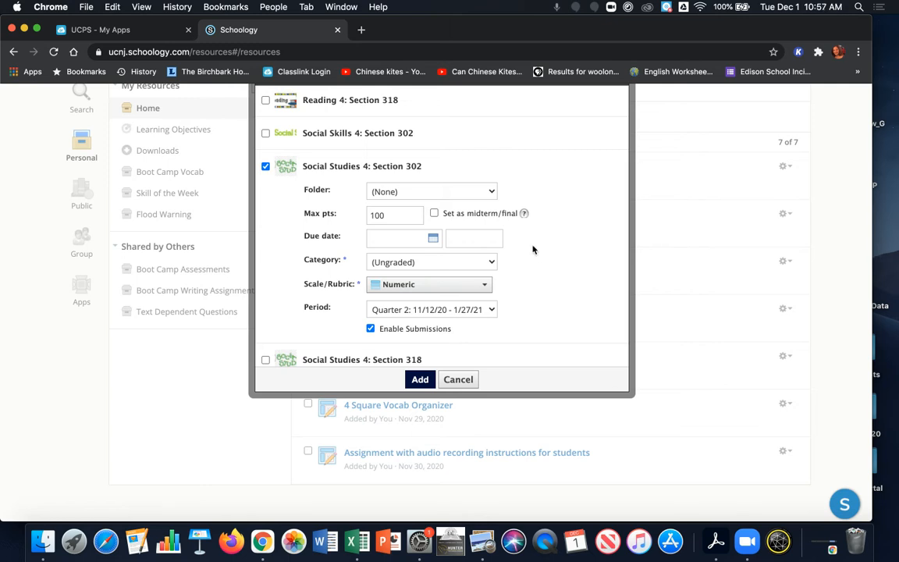
scroll(533, 249, "down", 3)
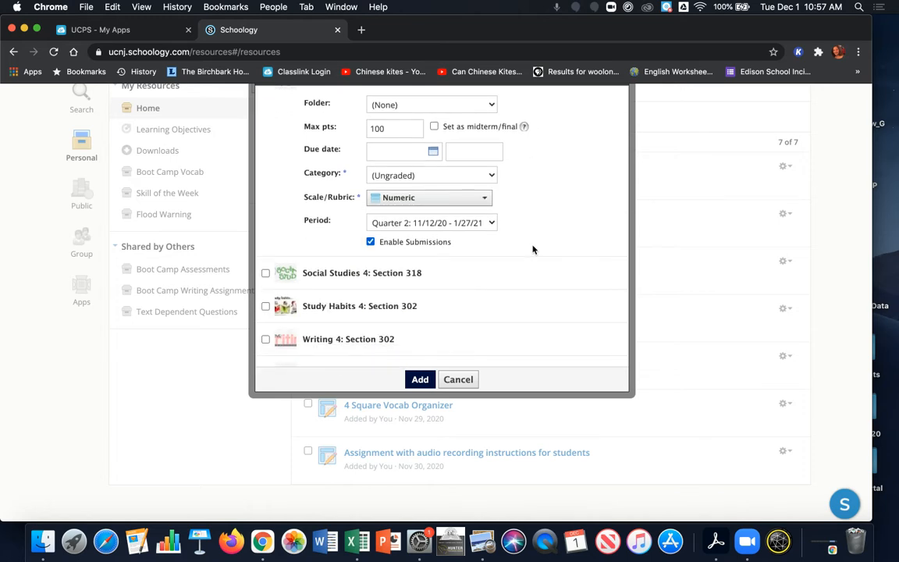
left_click(422, 381)
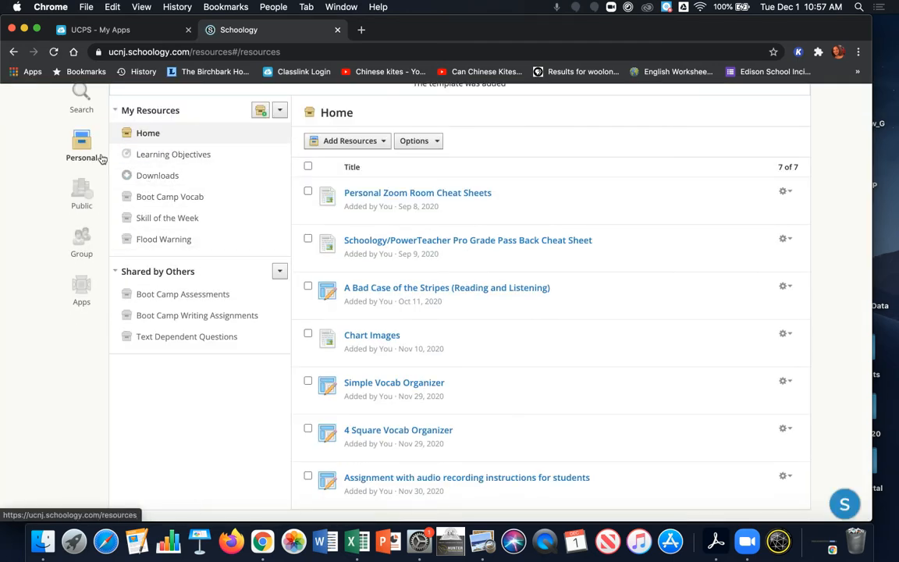
Step: Open the Social Studies 4: Section 302 course materials
scroll(102, 159, "up", 2)
left_click(138, 103)
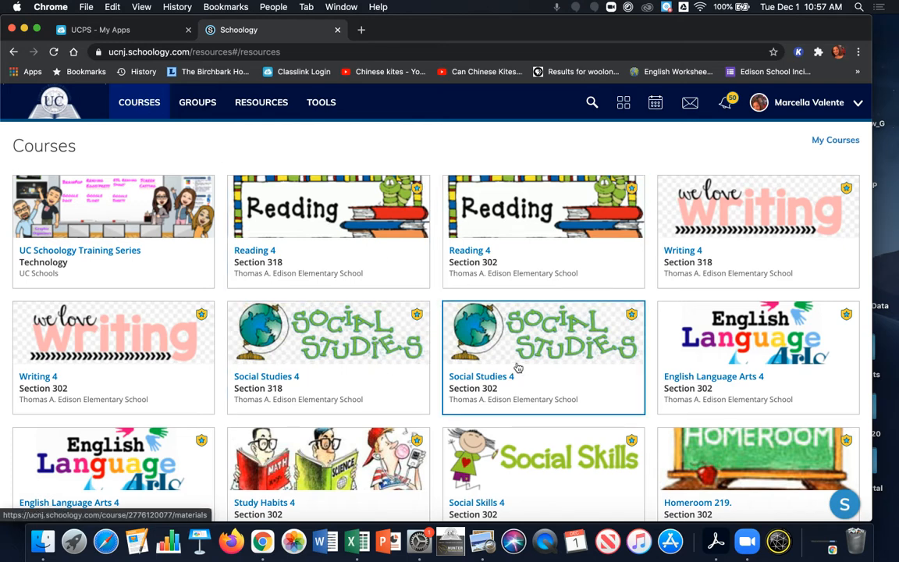
left_click(558, 384)
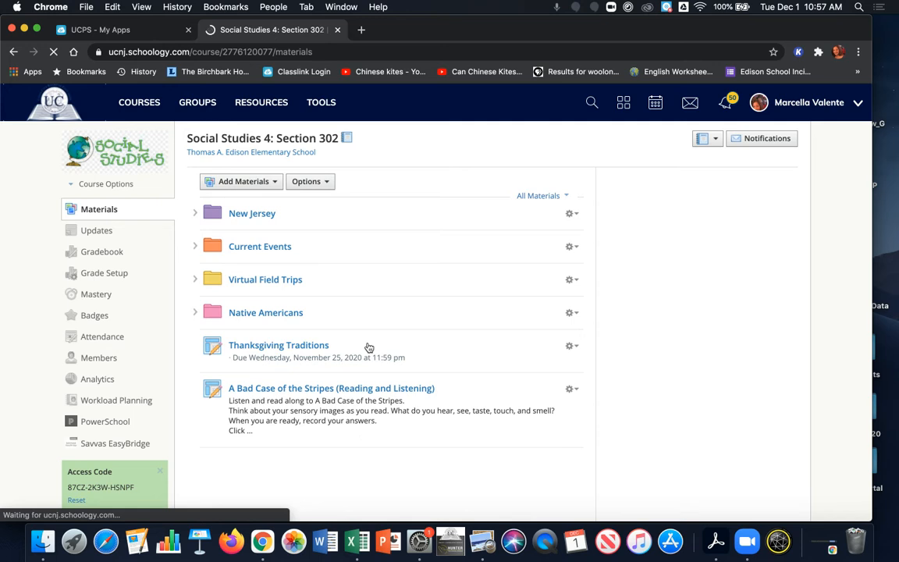
Step: Unpublish the "A Bad Case of the Stripes (Reading and Listening)" assignment
scroll(367, 347, "down", 3)
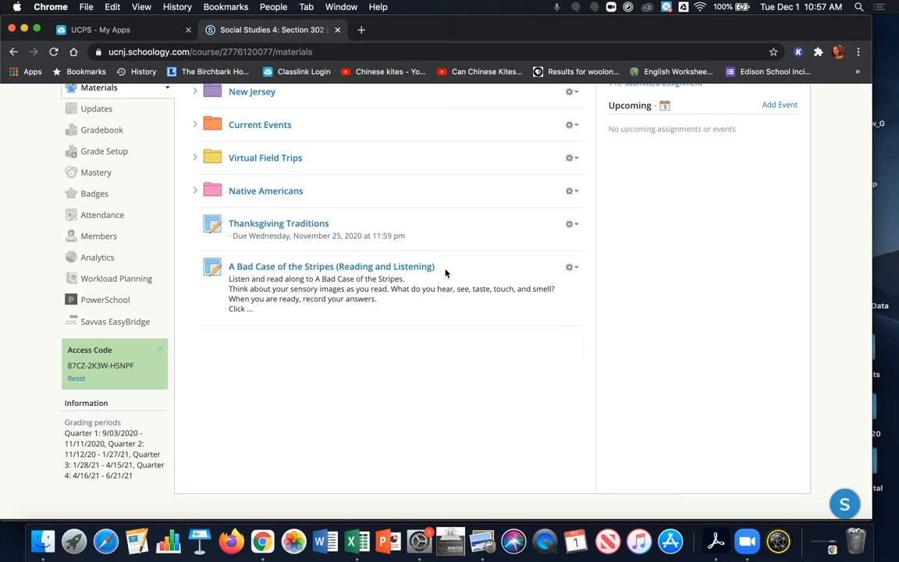
left_click(570, 268)
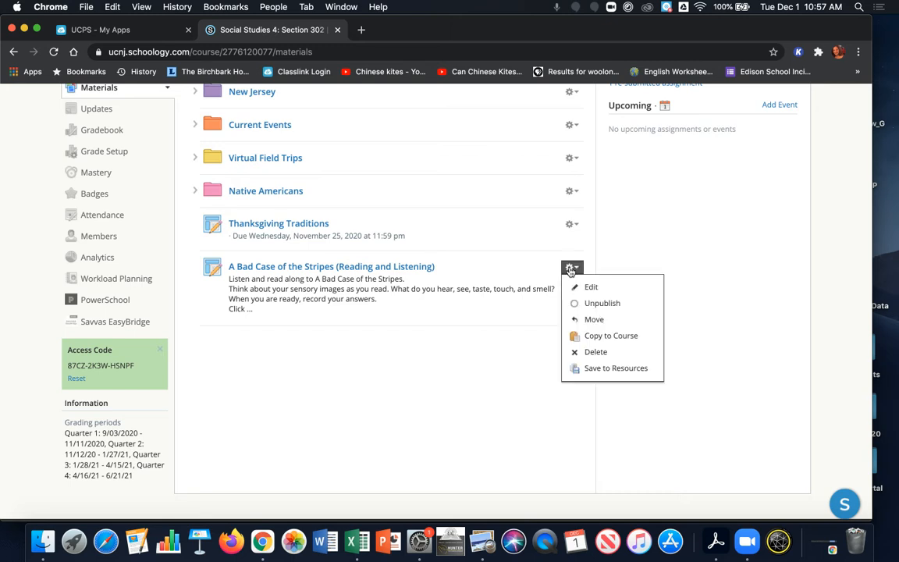
left_click(598, 304)
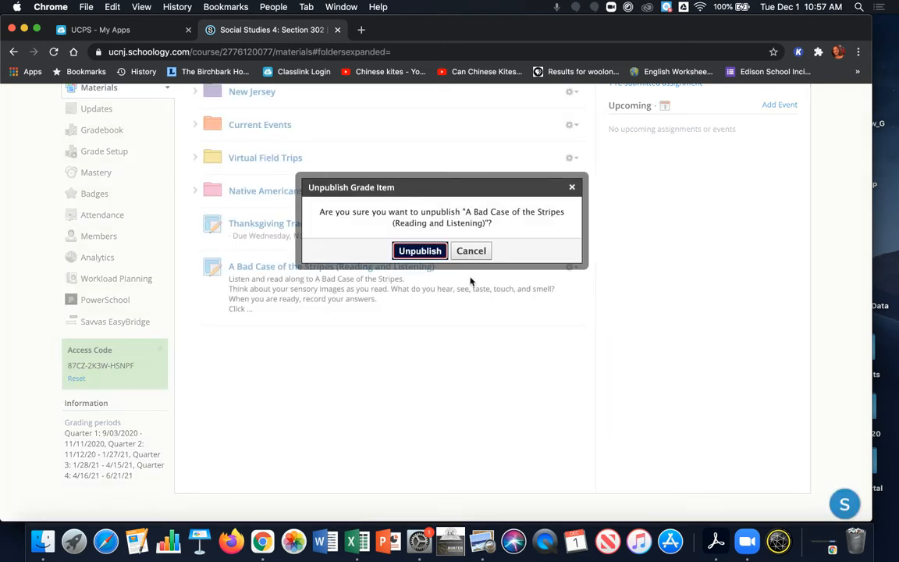
left_click(419, 250)
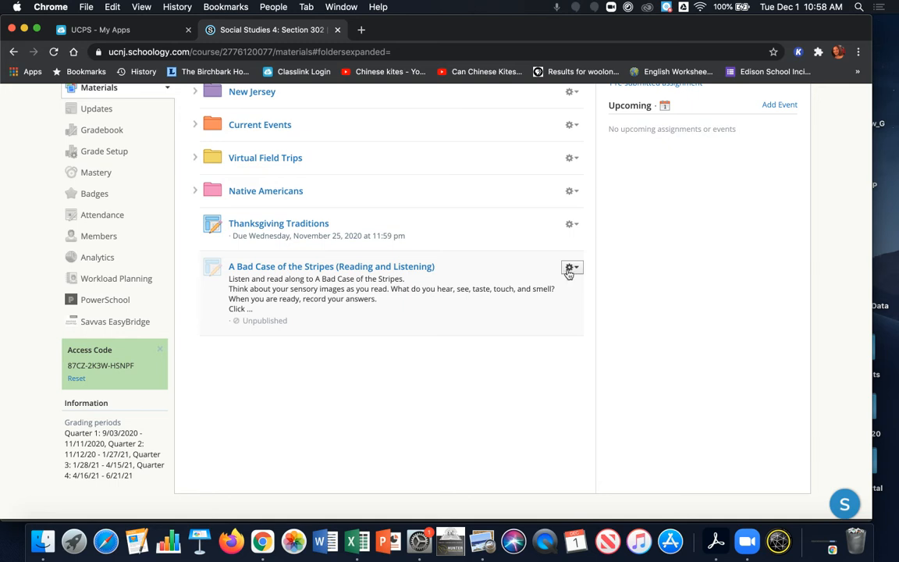
Step: Open the assignment's edit form and look over the scale/rubric options
left_click(572, 267)
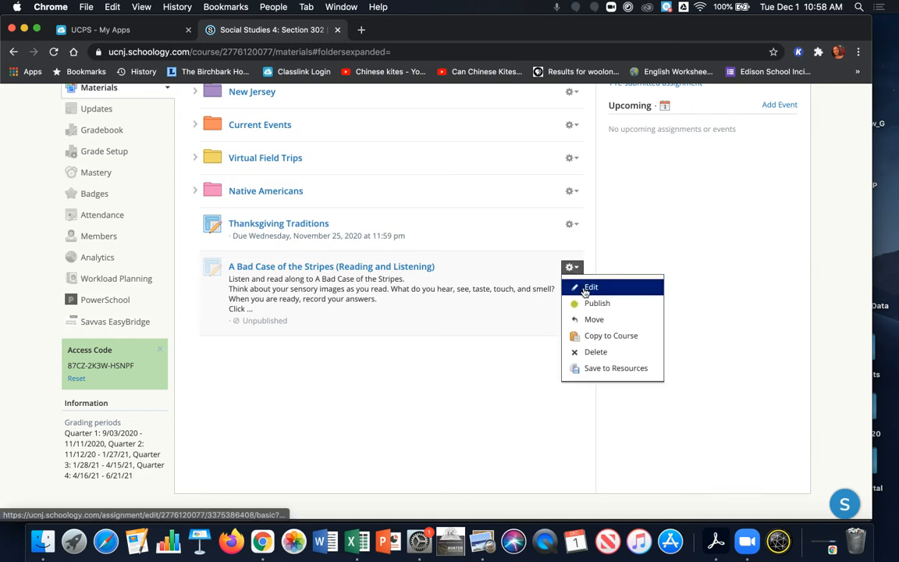
left_click(587, 287)
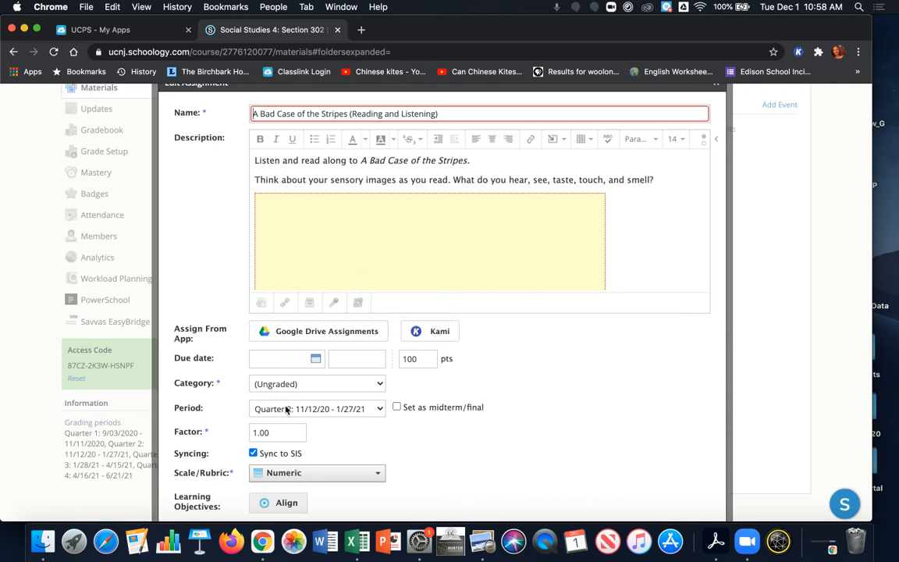
scroll(287, 407, "down", 2)
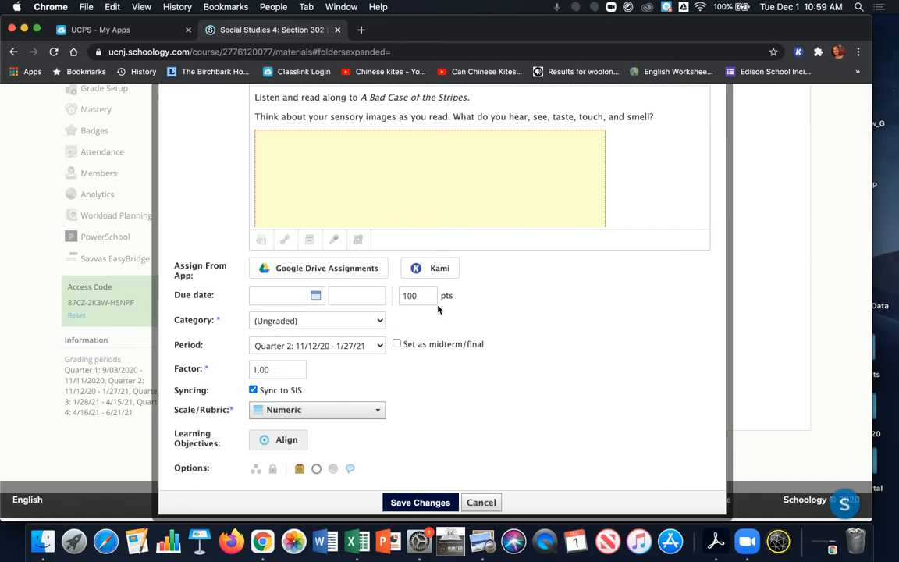
left_click(311, 411)
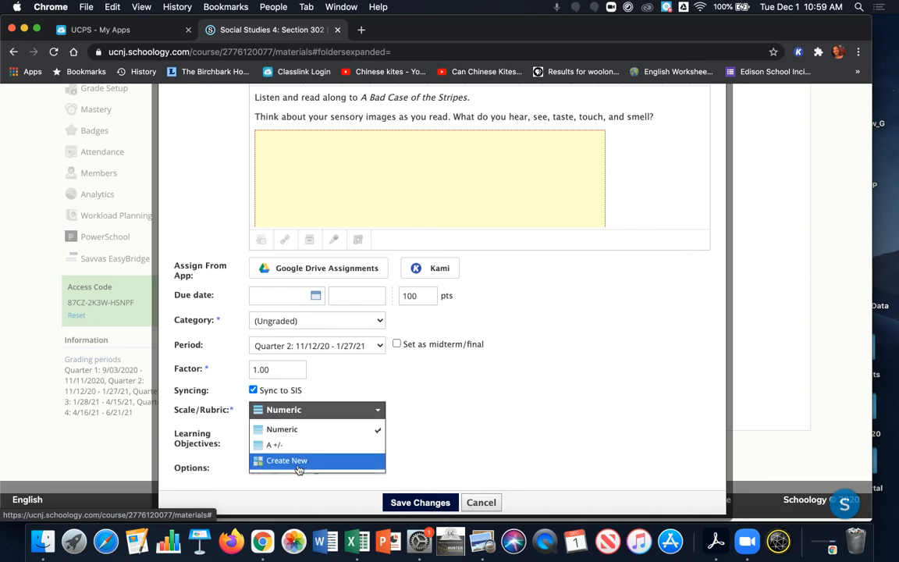
left_click(502, 421)
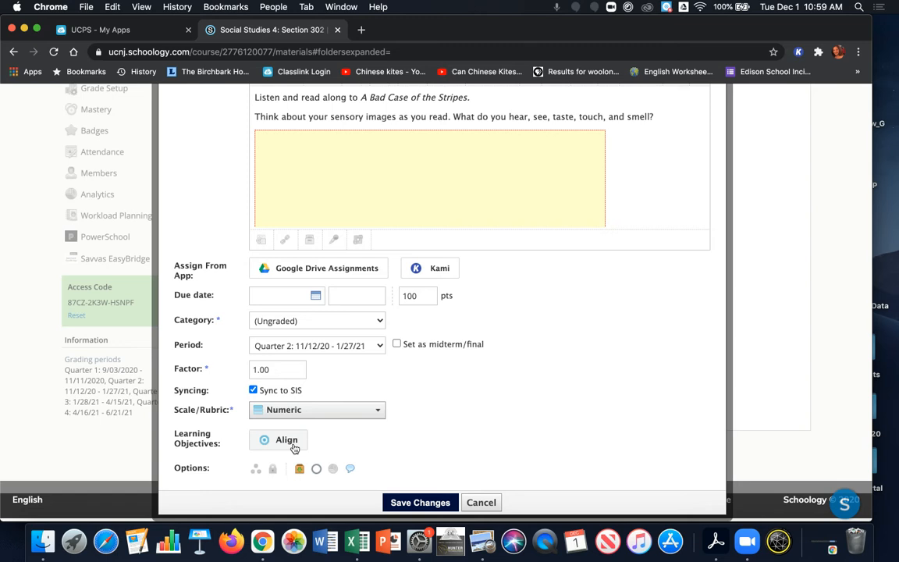
Step: Browse the learning objectives under State Standards, New Jersey, then close the objectives dialog
left_click(294, 448)
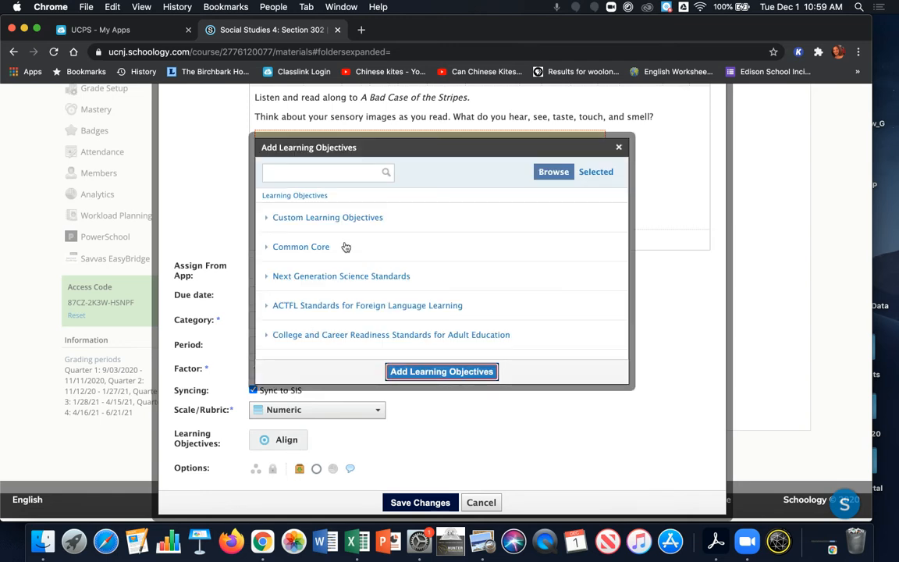
scroll(345, 245, "down", 2)
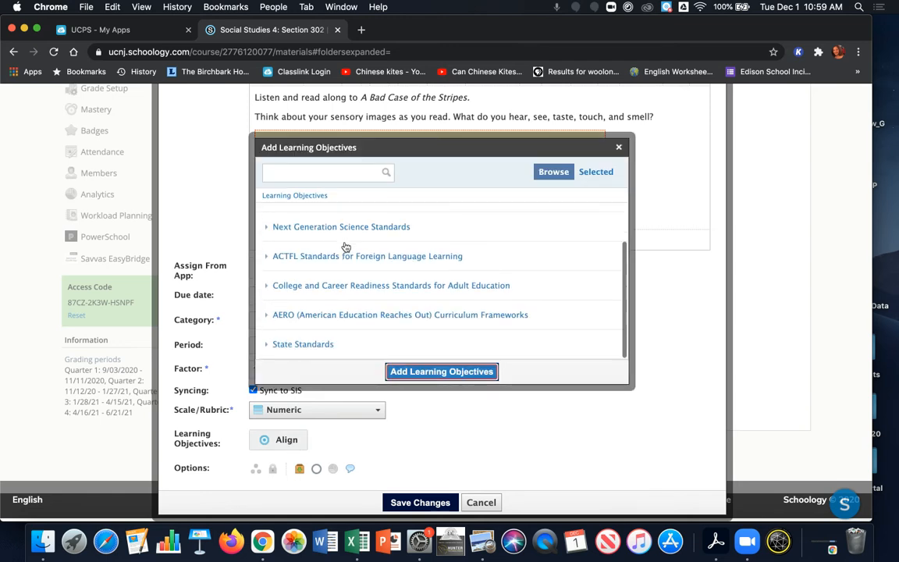
left_click(275, 344)
left_click(302, 220)
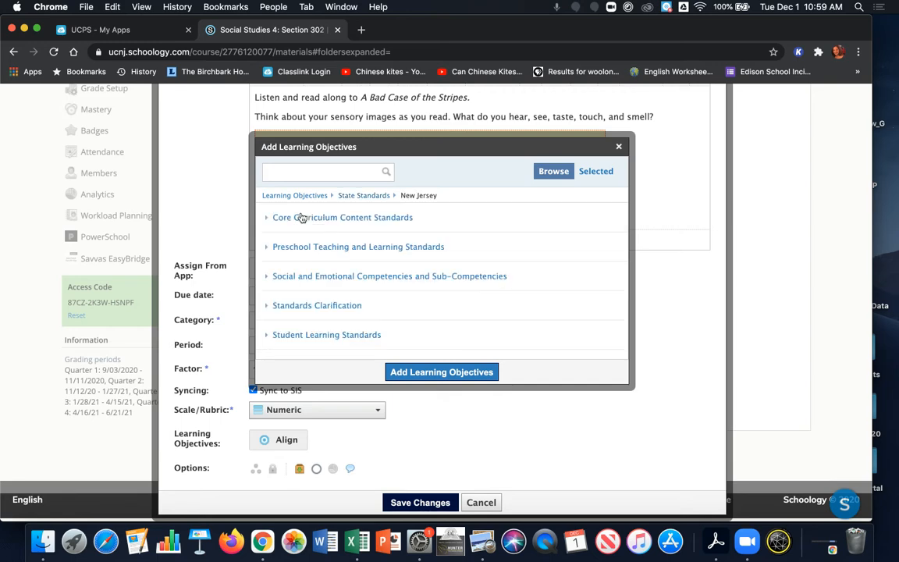
left_click(619, 146)
Step: Turn on Individually Assign for the assignment so the Assign to field appears in the edit form
scroll(427, 350, "down", 1)
scroll(426, 350, "down", 2)
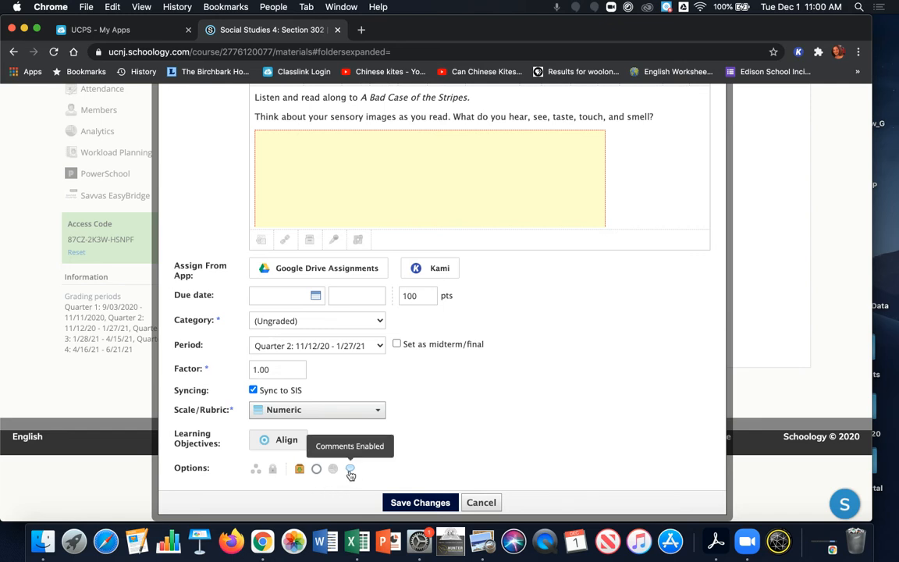
left_click(254, 472)
scroll(319, 422, "down", 2)
left_click(302, 422)
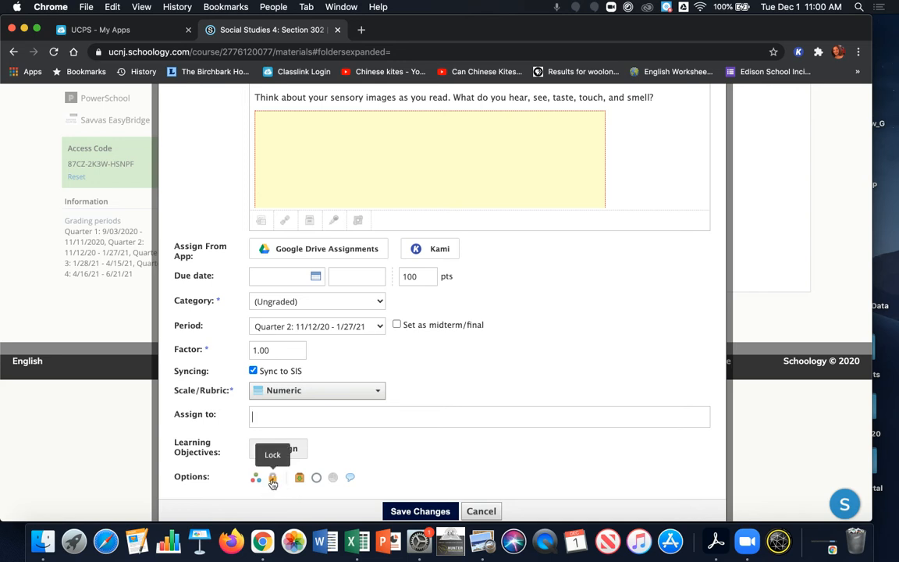
Step: Toggle the published and grade statistics options on and back off, then save the assignment changes
left_click(316, 479)
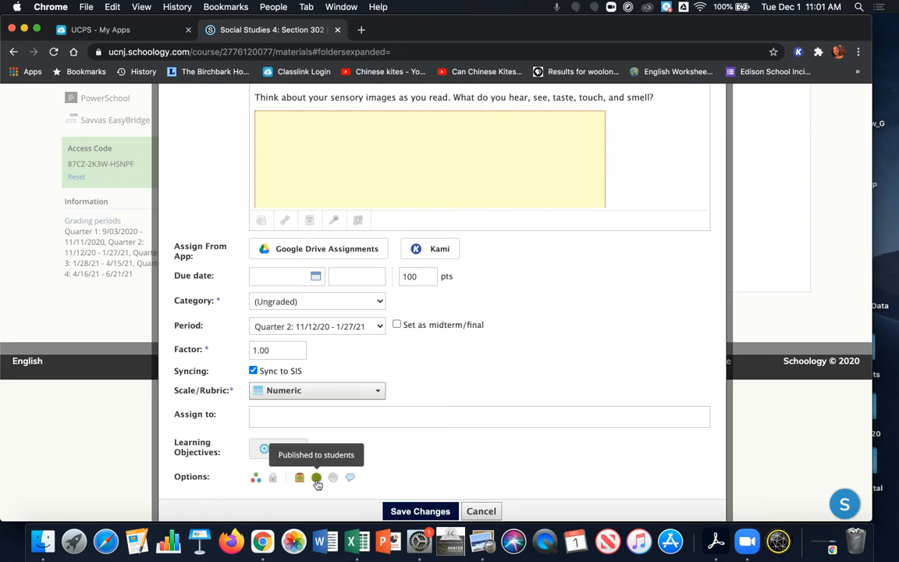
left_click(316, 479)
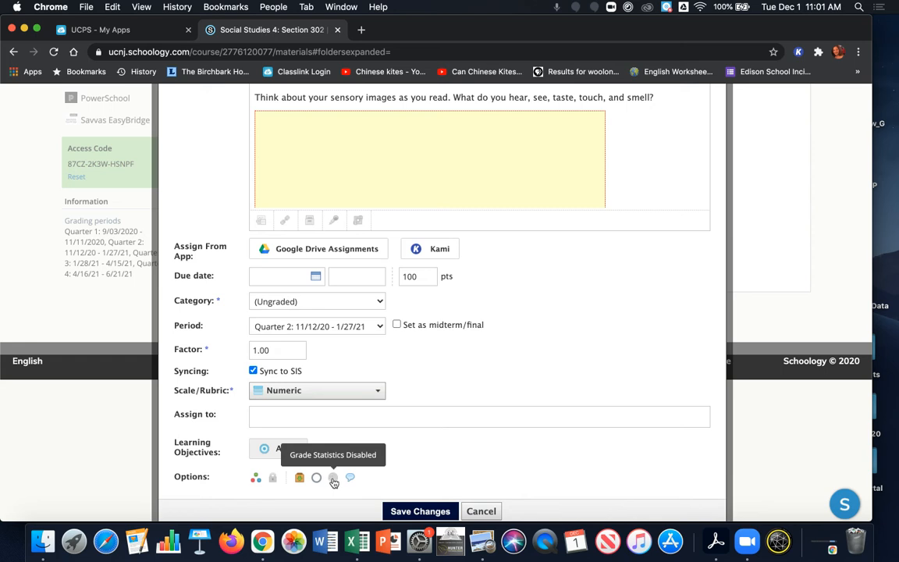
left_click(338, 483)
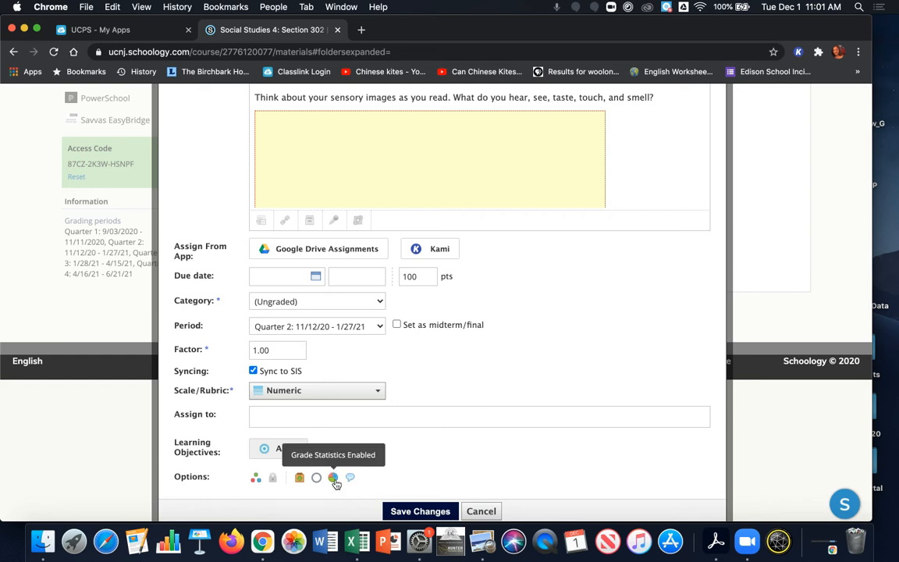
left_click(336, 484)
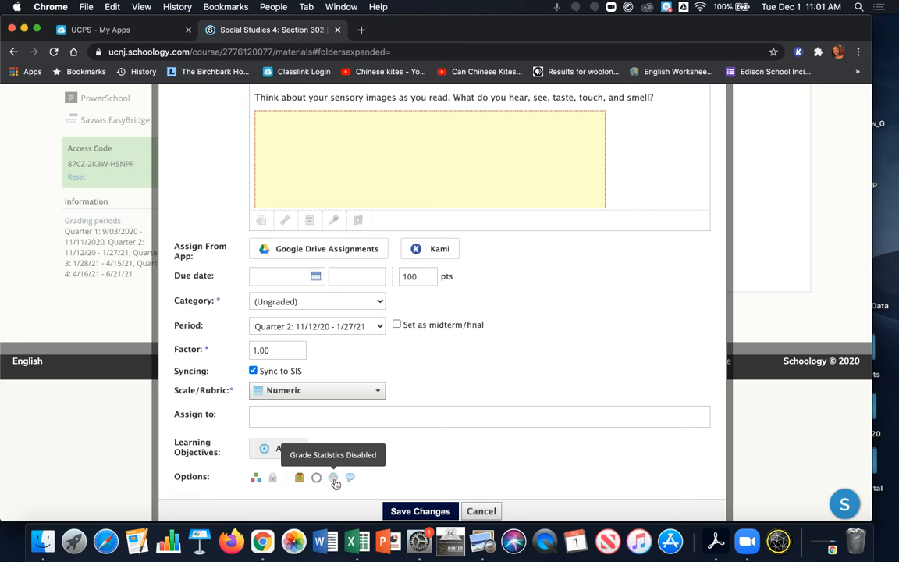
left_click(426, 511)
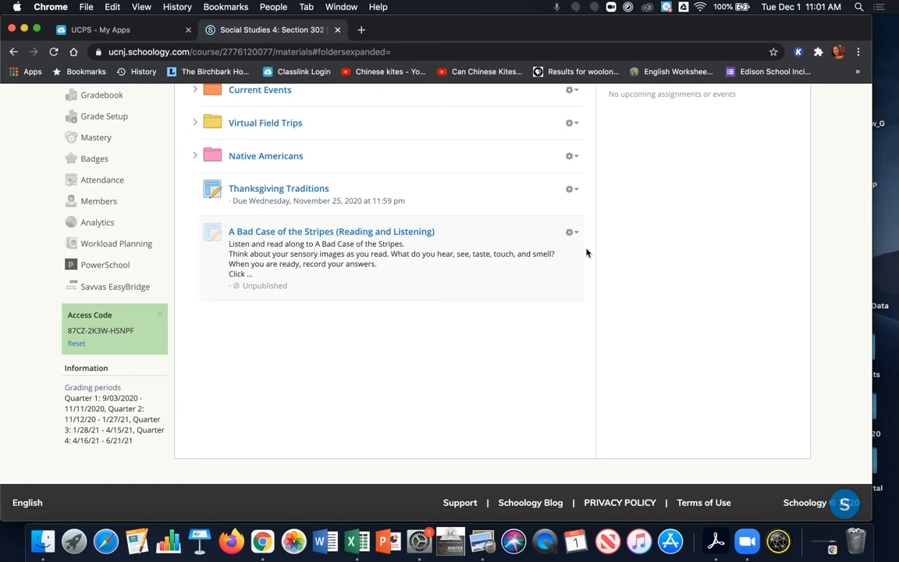
Step: Expand the New Jersey folder in the course materials to show its contents
scroll(578, 226, "up", 3)
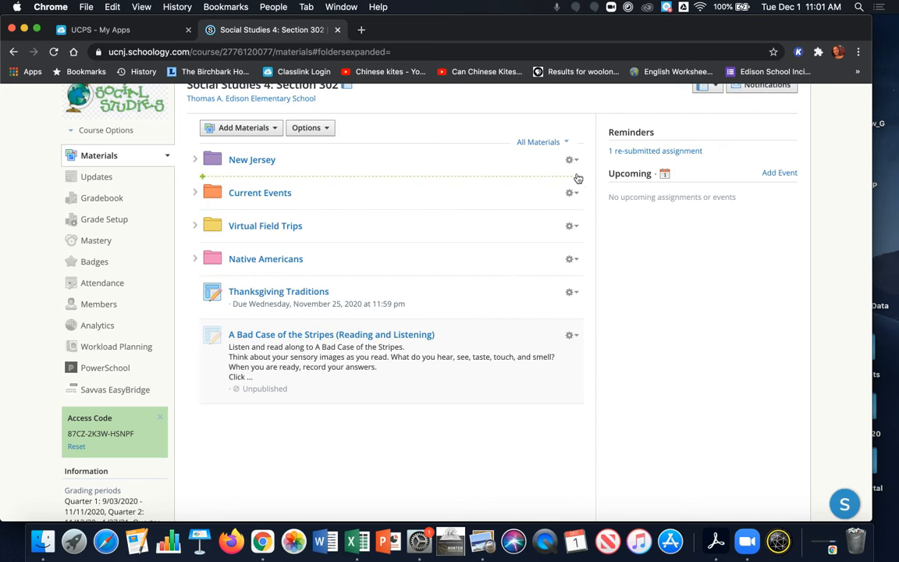
left_click(194, 160)
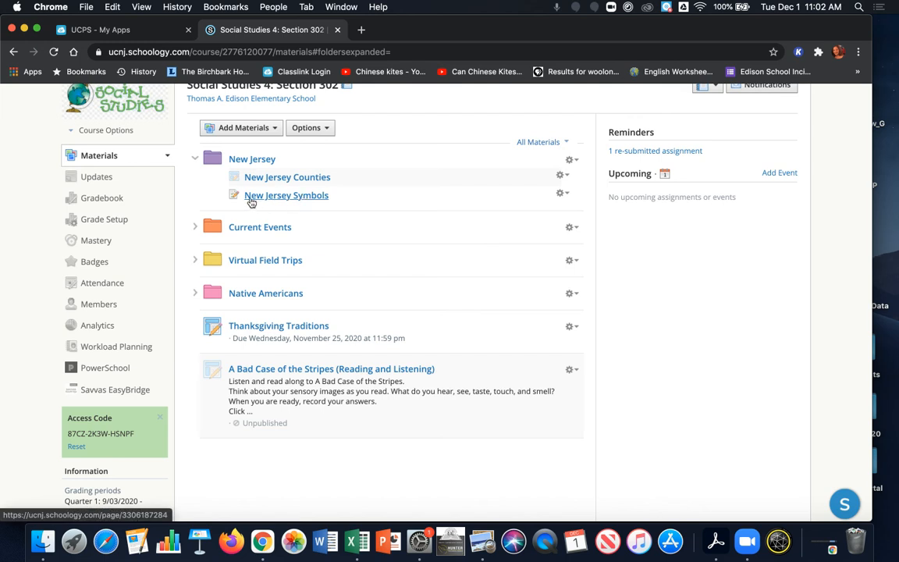
left_click_drag(245, 176, 357, 185)
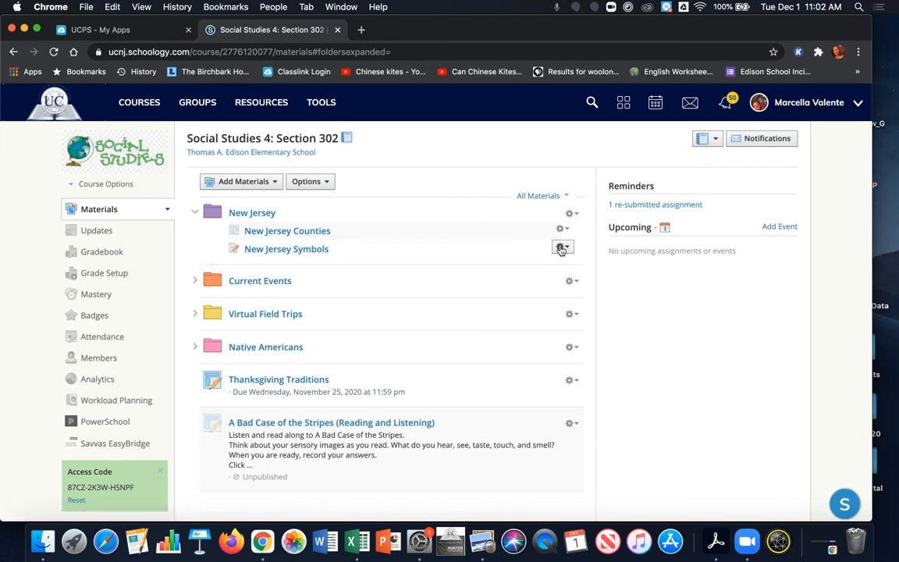
Step: Save a copy of the New Jersey folder to the Home collection in resources with no folder
left_click(574, 214)
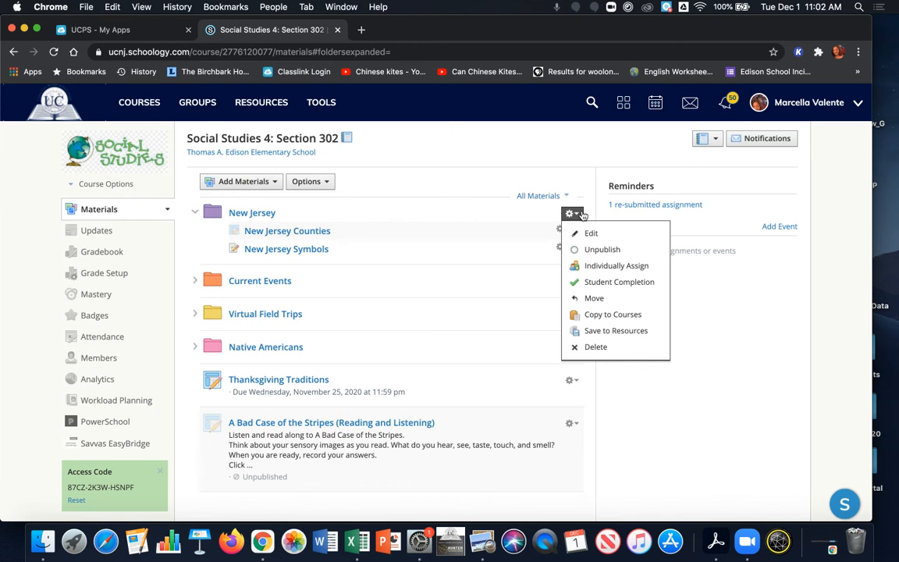
left_click(616, 332)
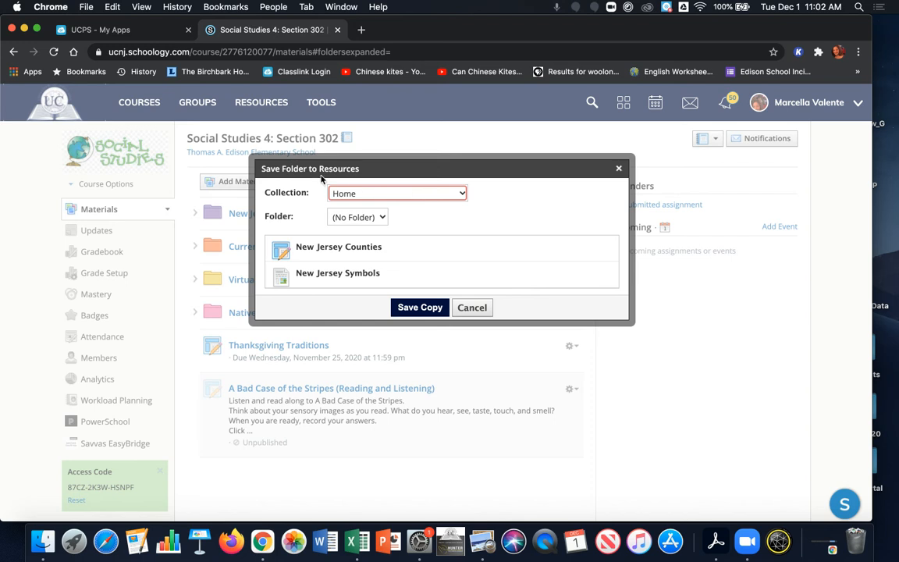
left_click(383, 193)
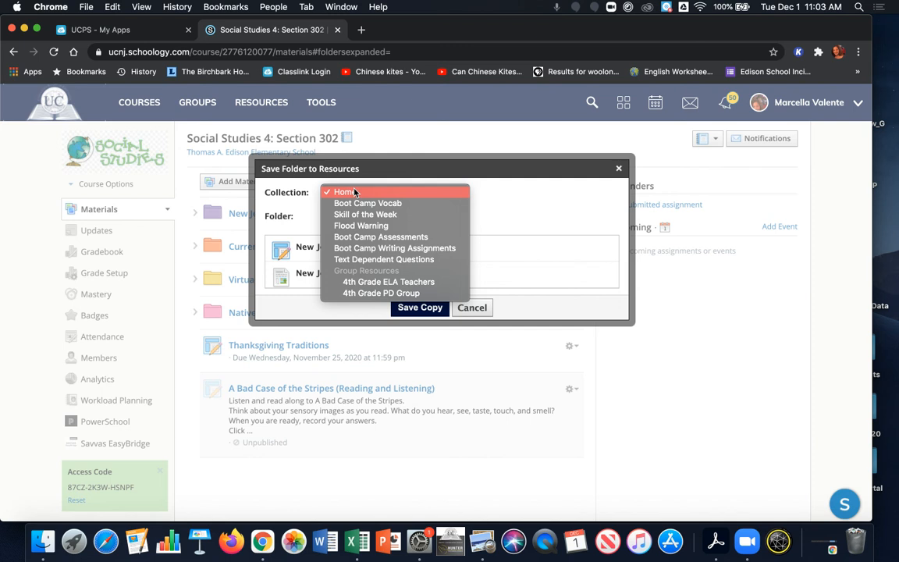
left_click(554, 226)
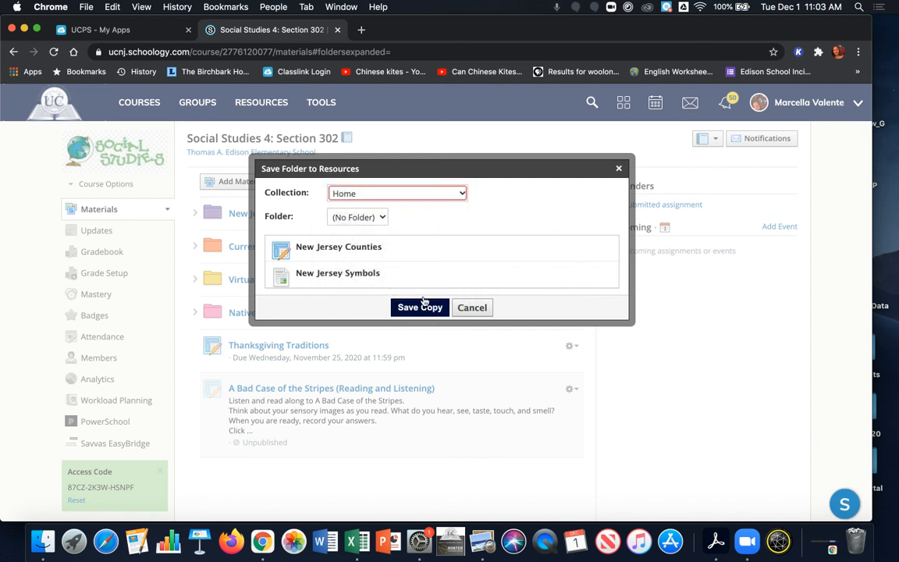
left_click(380, 219)
left_click(380, 218)
left_click(398, 199)
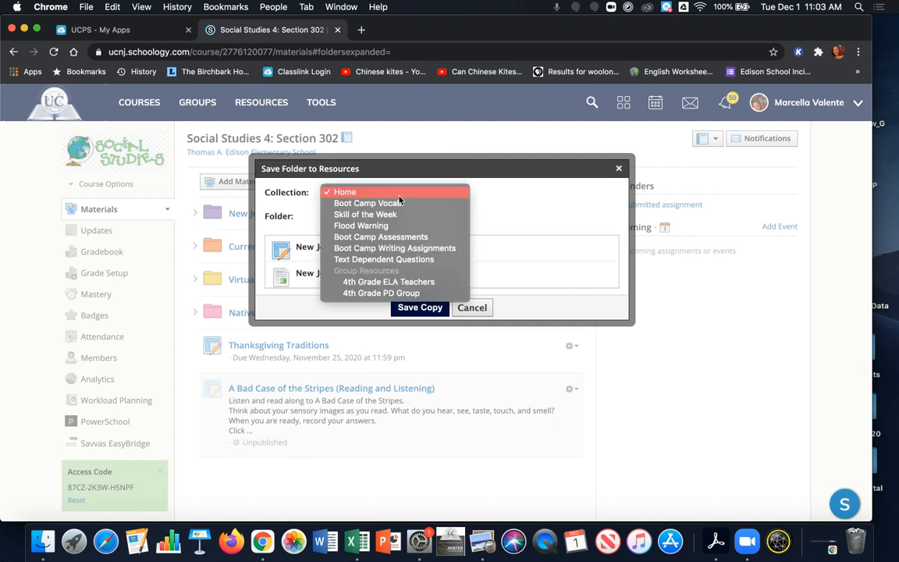
left_click(515, 211)
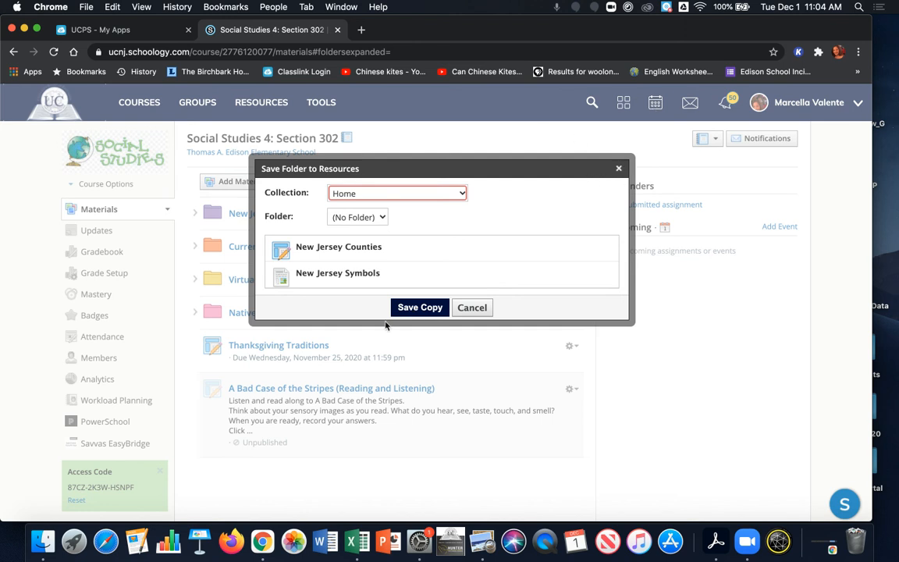
left_click(415, 307)
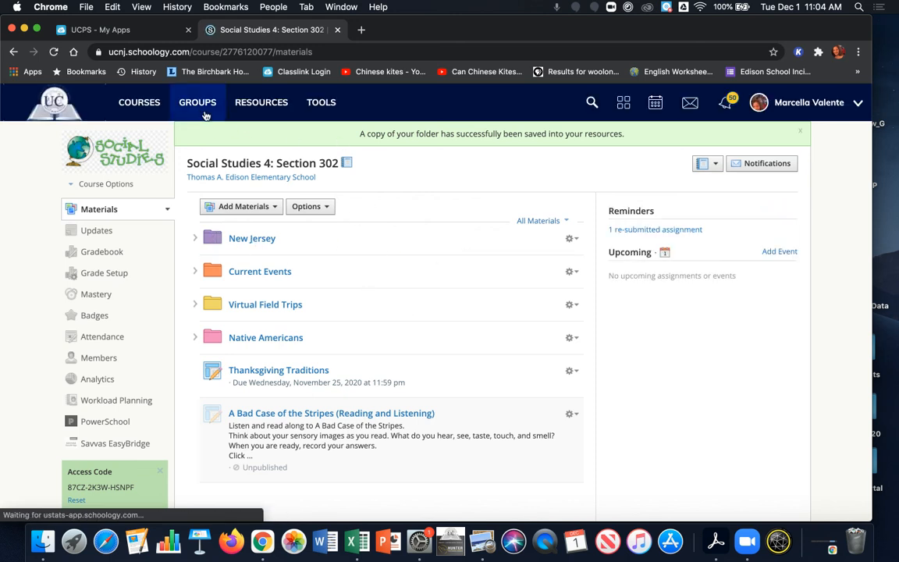
Step: Open Resources and check the Home collection list for the saved New Jersey folder
left_click(253, 107)
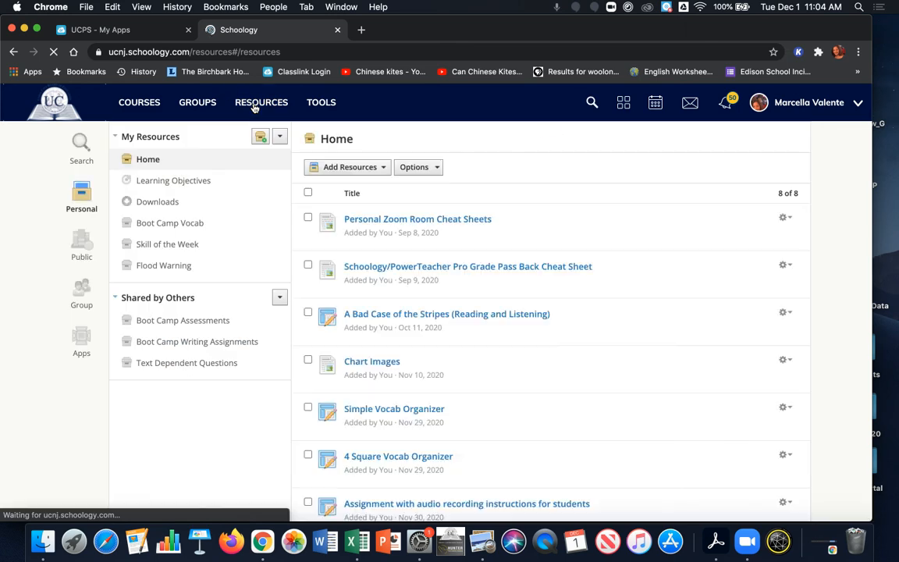
scroll(467, 267, "down", 5)
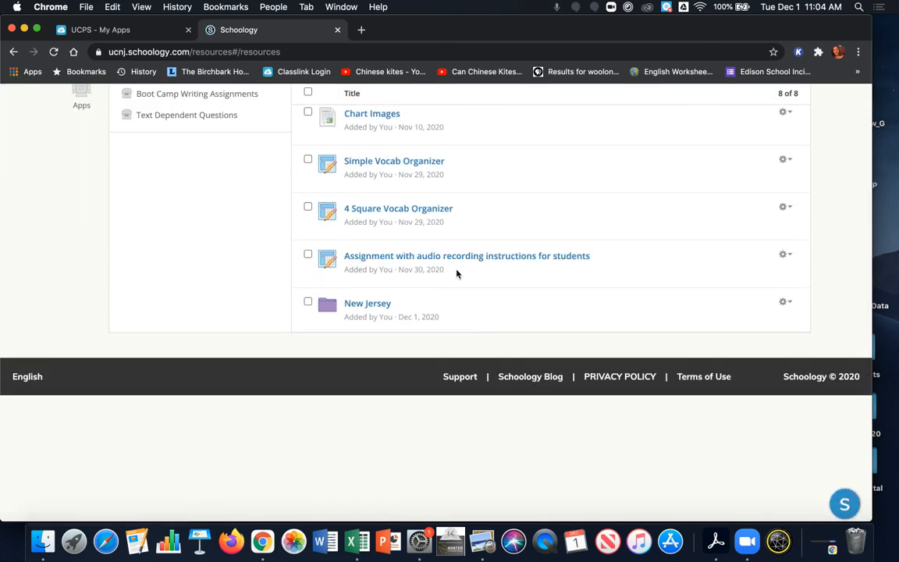
scroll(457, 273, "up", 5)
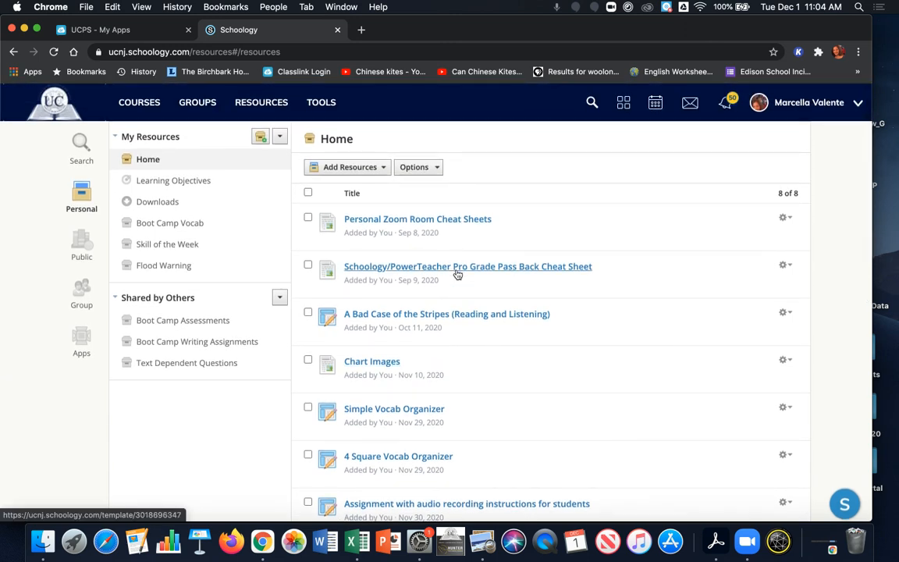